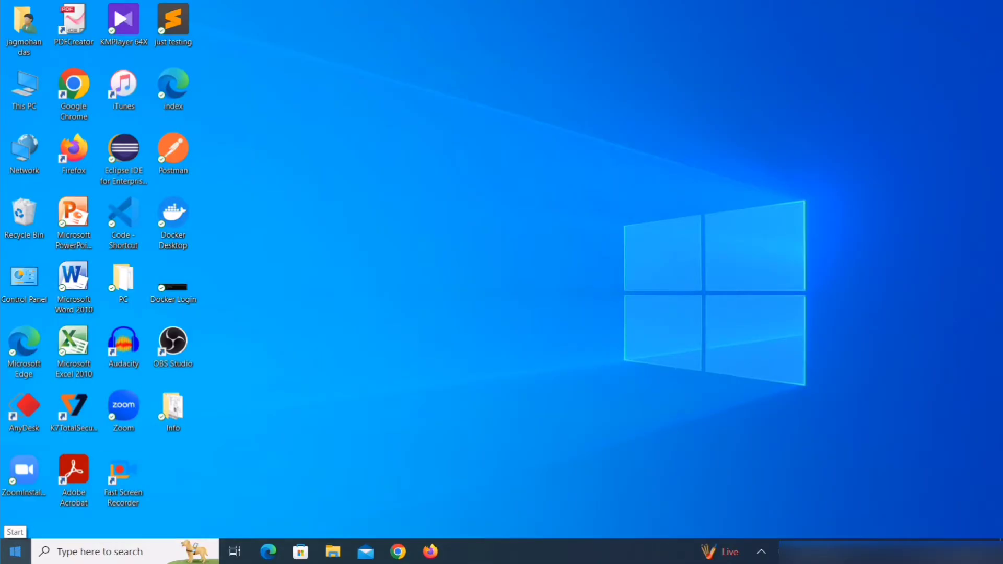
- Open the About page in the System category of Windows Settings
left_click(15, 551)
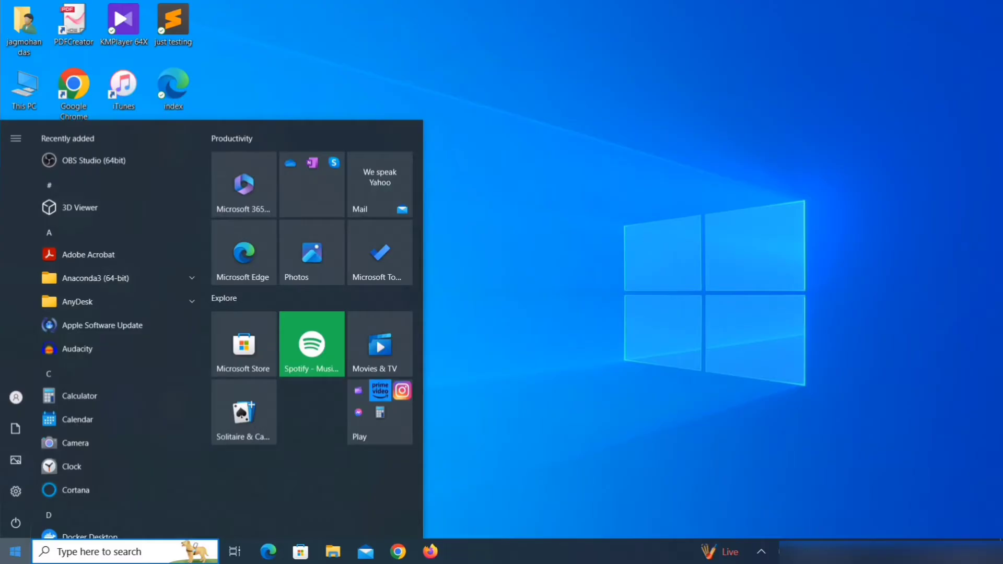
mouse_move(16, 492)
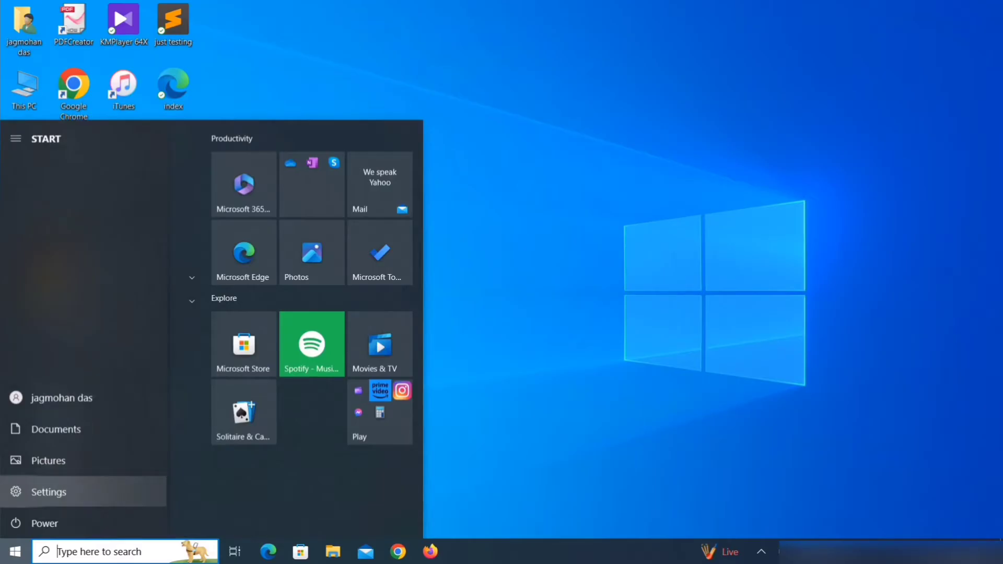
left_click(16, 491)
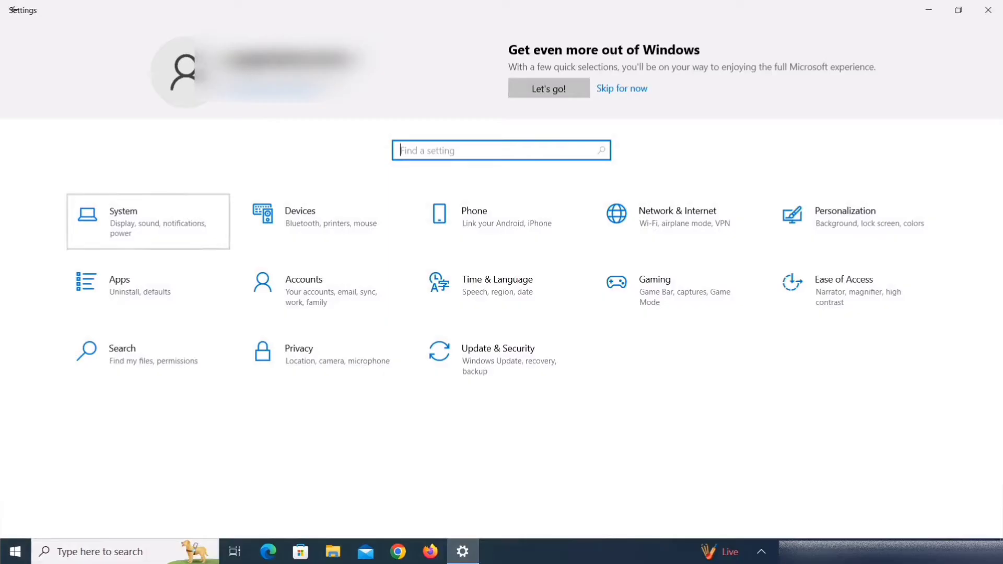
left_click(148, 217)
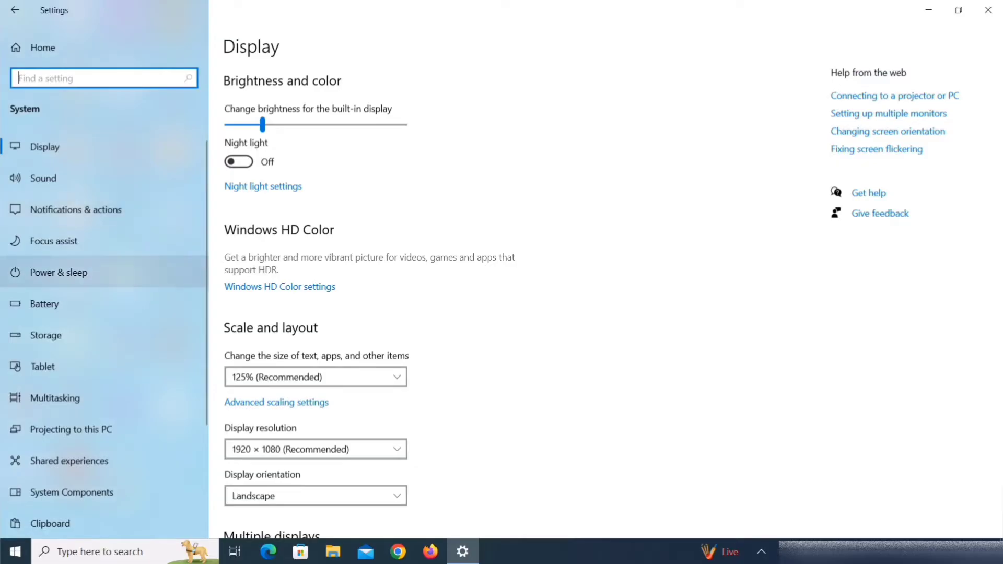
scroll(104, 272, "down", 3)
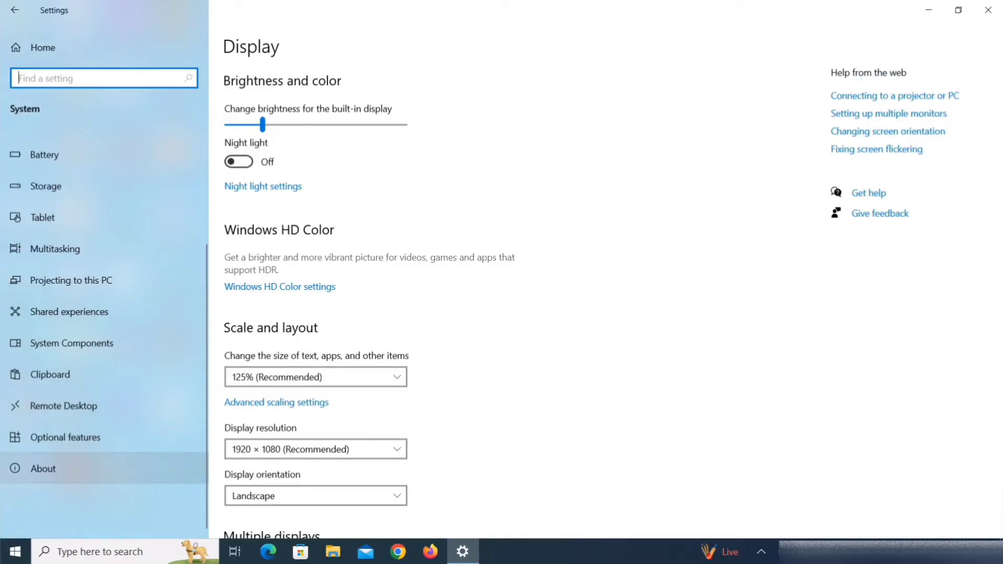
left_click(43, 469)
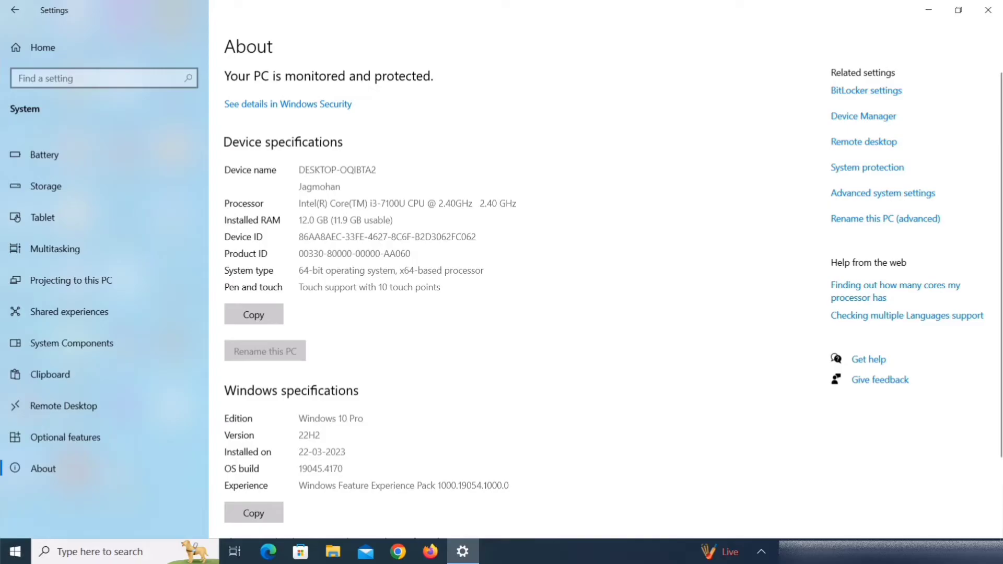
- Examine the processor, product ID, pen and touch support, and Windows installation date on the About page
left_click_drag(517, 203, 377, 203)
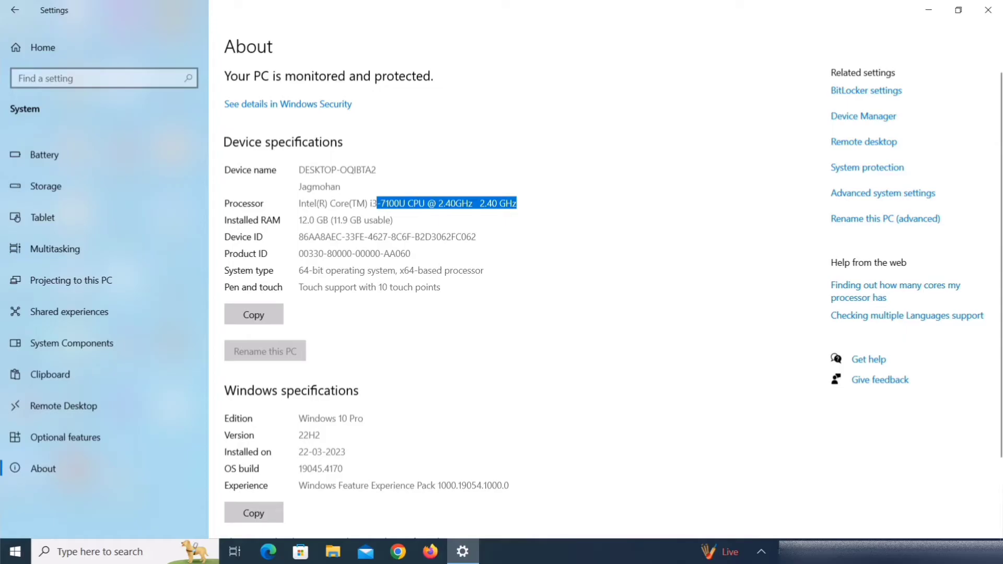
left_click(377, 203)
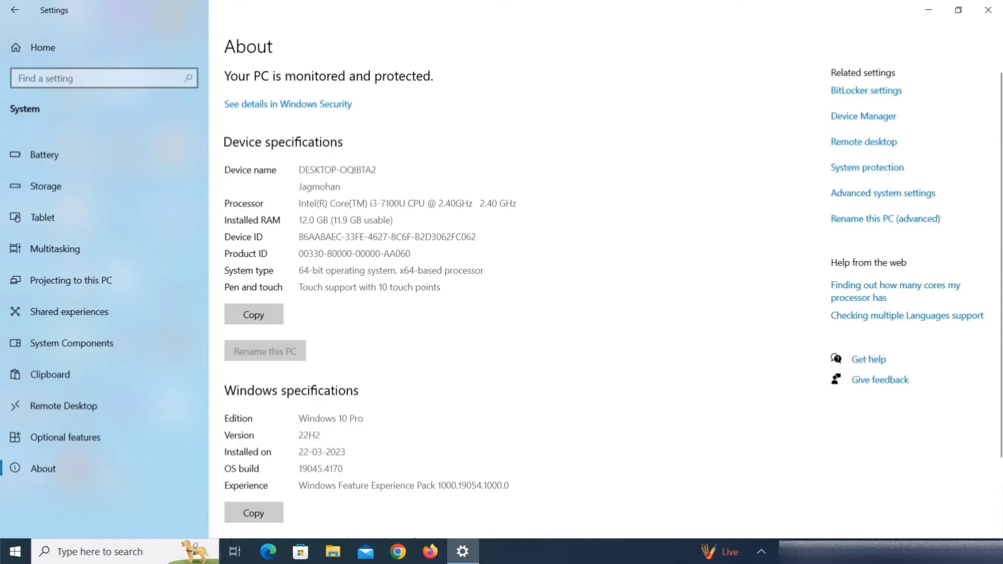
left_click_drag(411, 253, 312, 253)
left_click(312, 253)
left_click_drag(442, 287, 298, 287)
left_click(299, 287)
left_click_drag(342, 419, 298, 452)
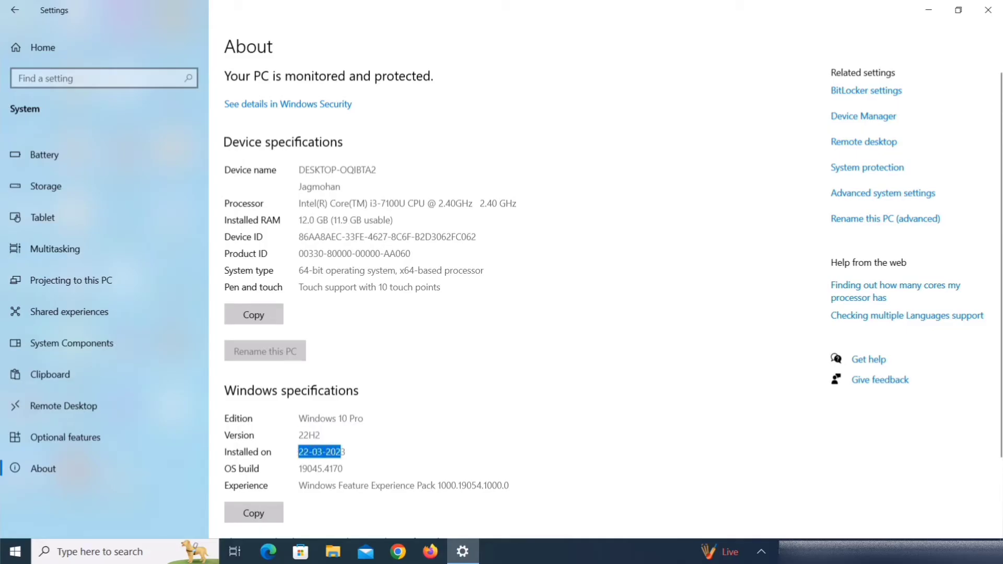
left_click(342, 469)
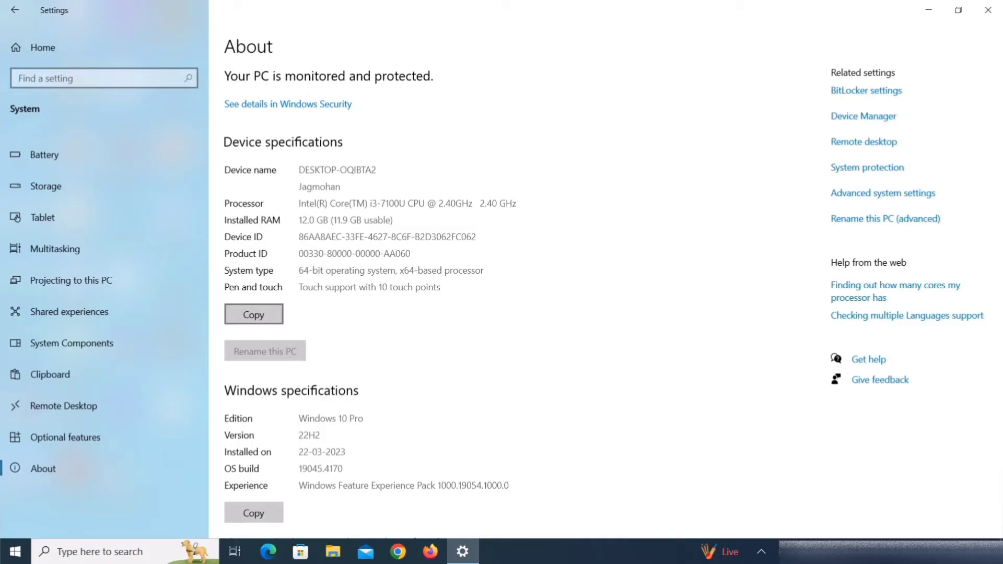
- Paste the copied device specifications into a new Notepad document
key("super")
type("not")
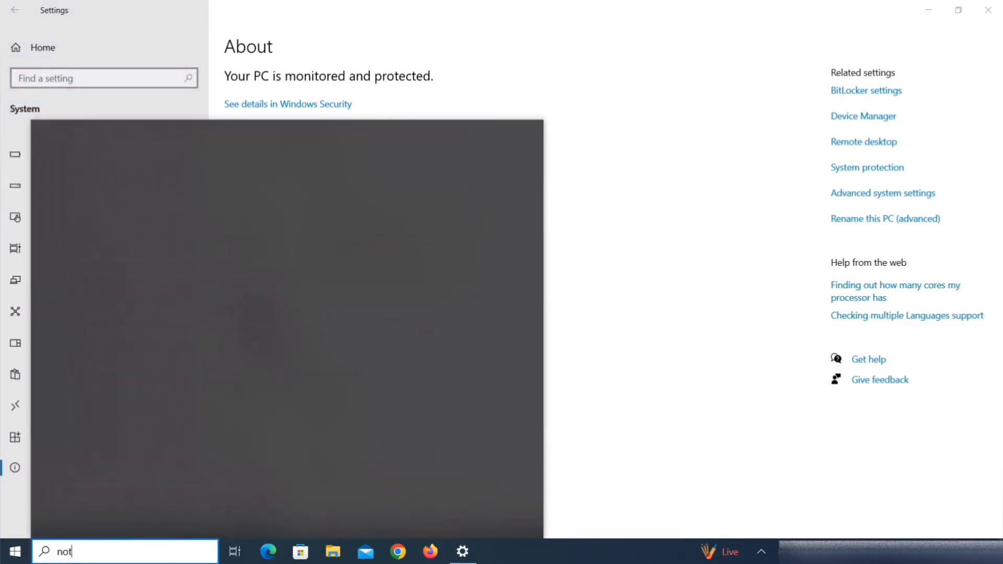
type("e")
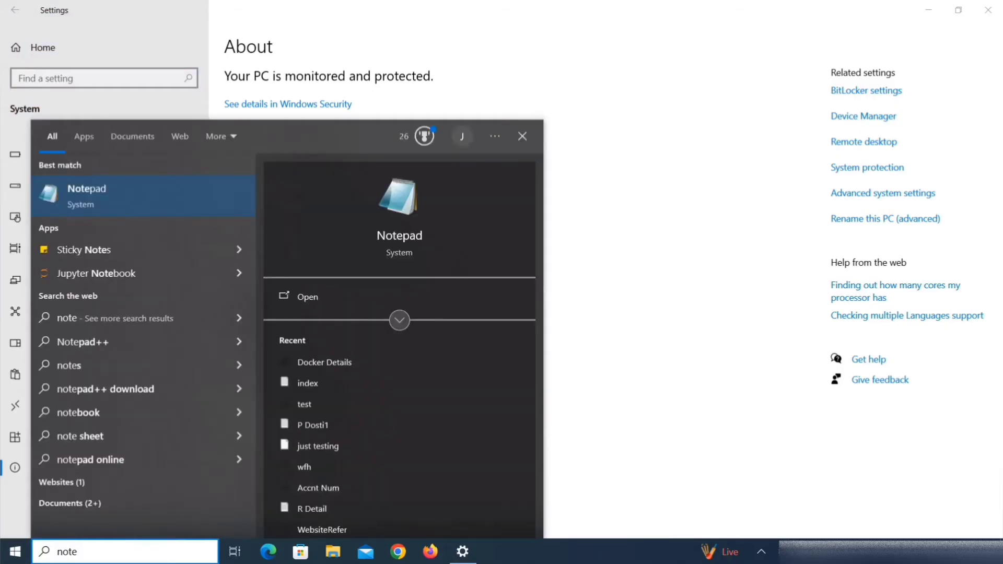
key("Return")
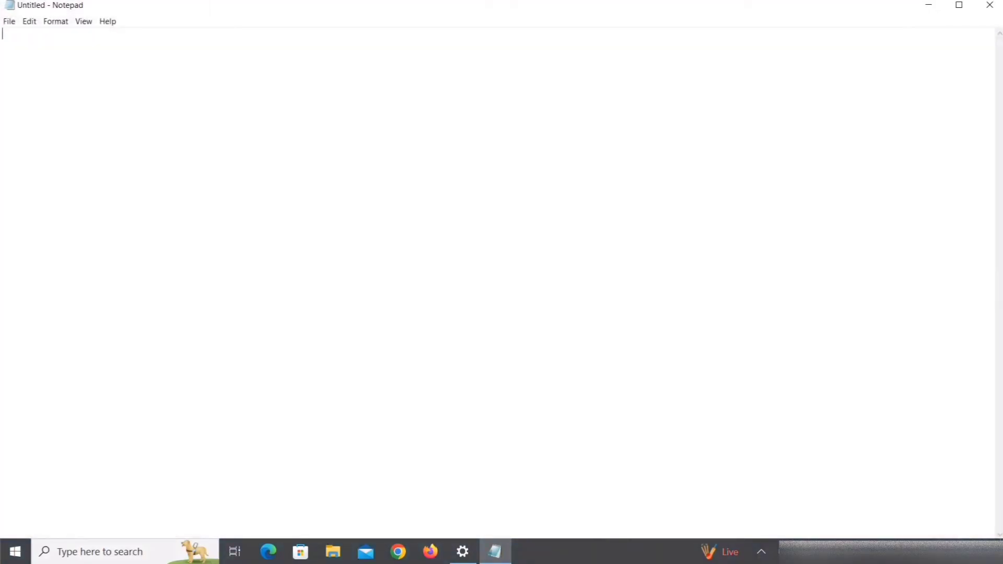
key("ctrl+v")
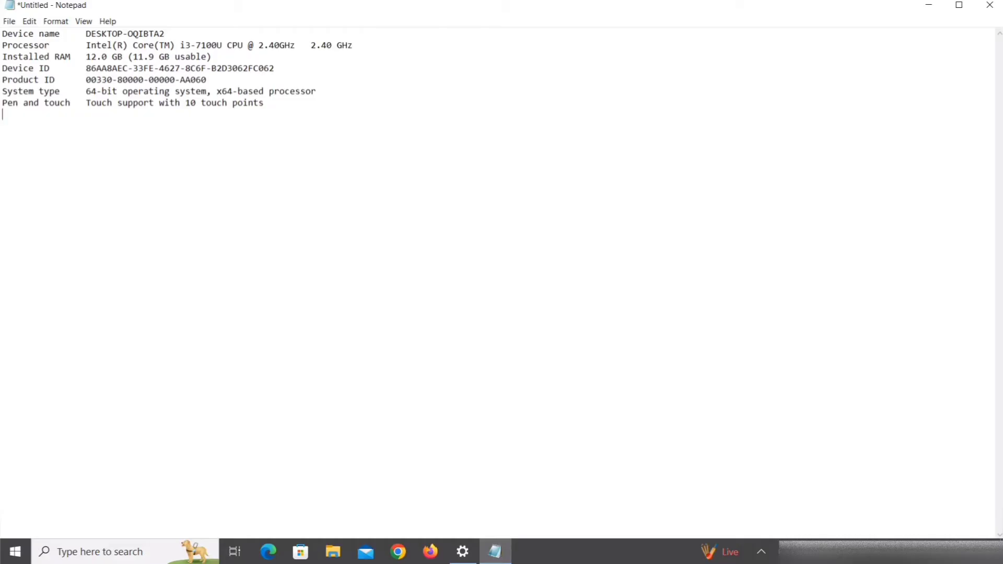
- Copy the Windows specifications from the About page and paste them below the device specifications in Notepad
key("alt+Tab")
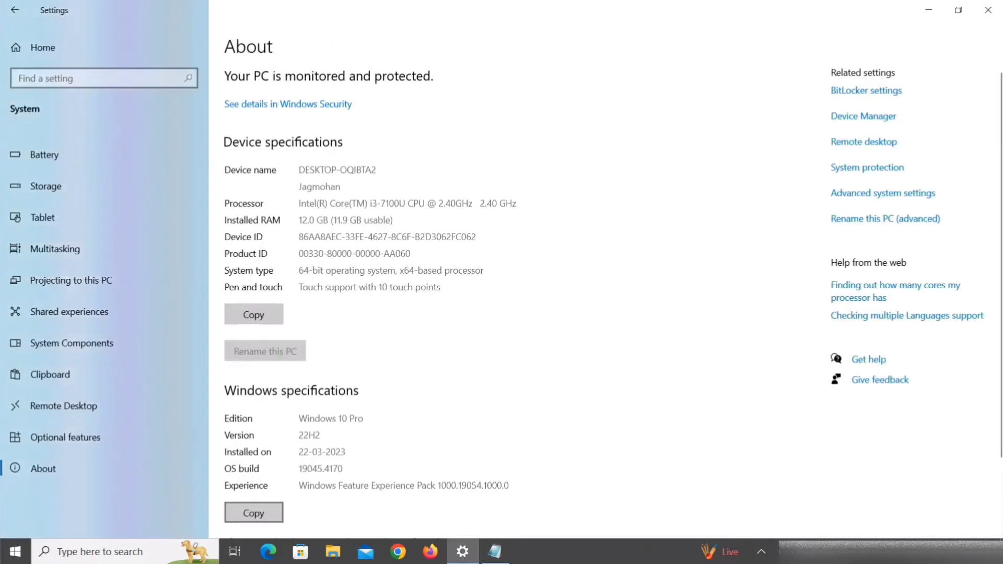
key("space")
key("alt+Tab")
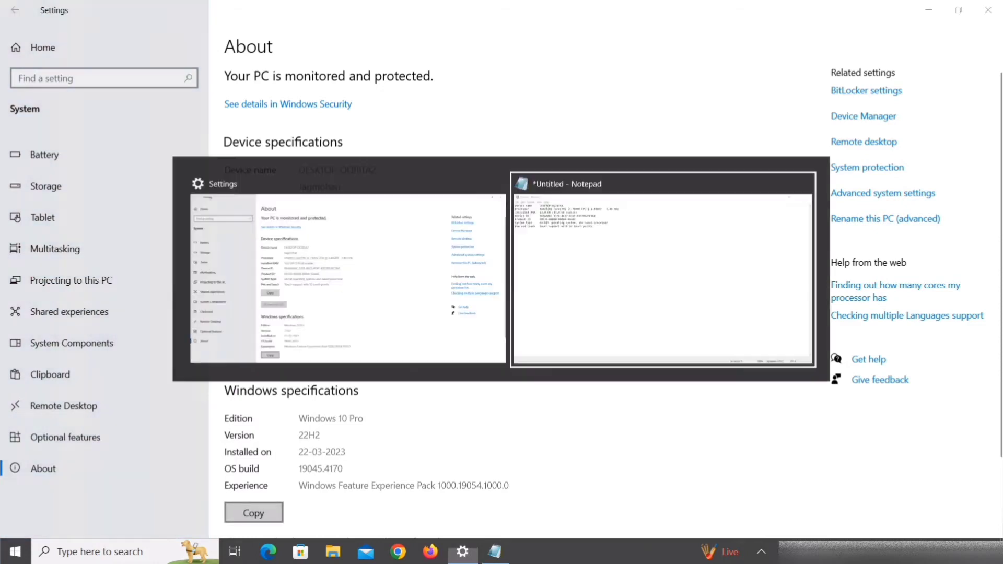
key("ctrl+v")
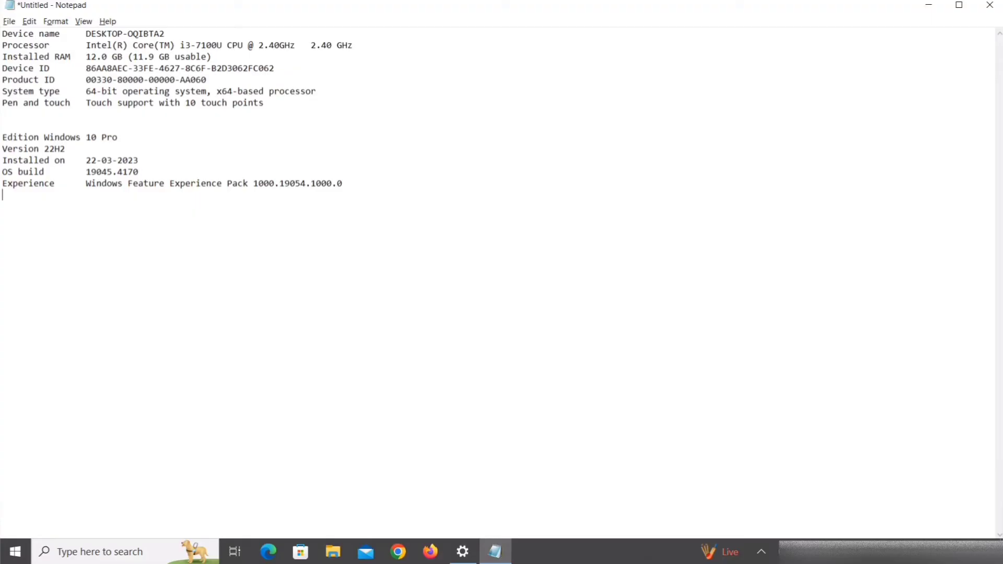
- Close the Notepad document without saving it and close the Settings window
key("ctrl+a")
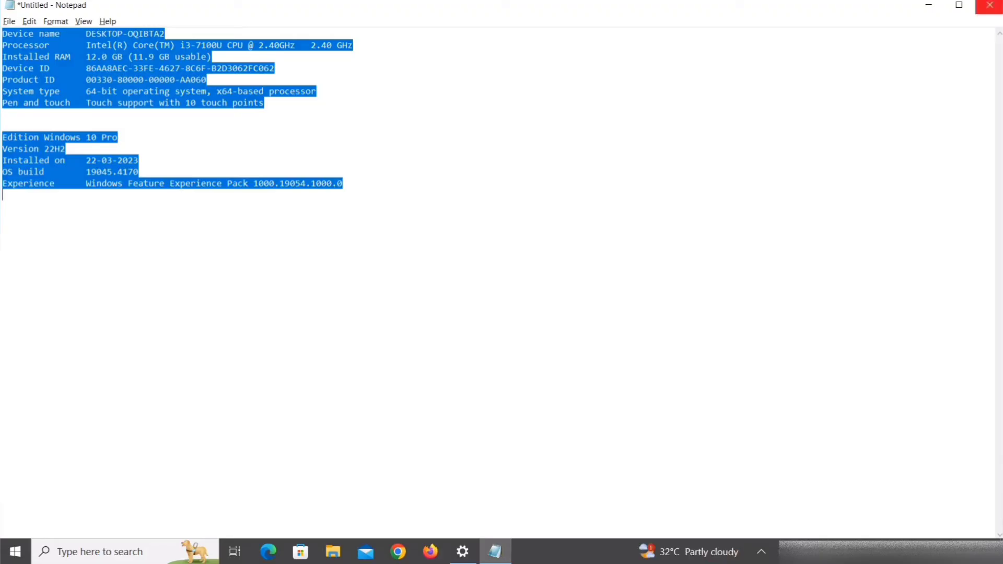
left_click(989, 5)
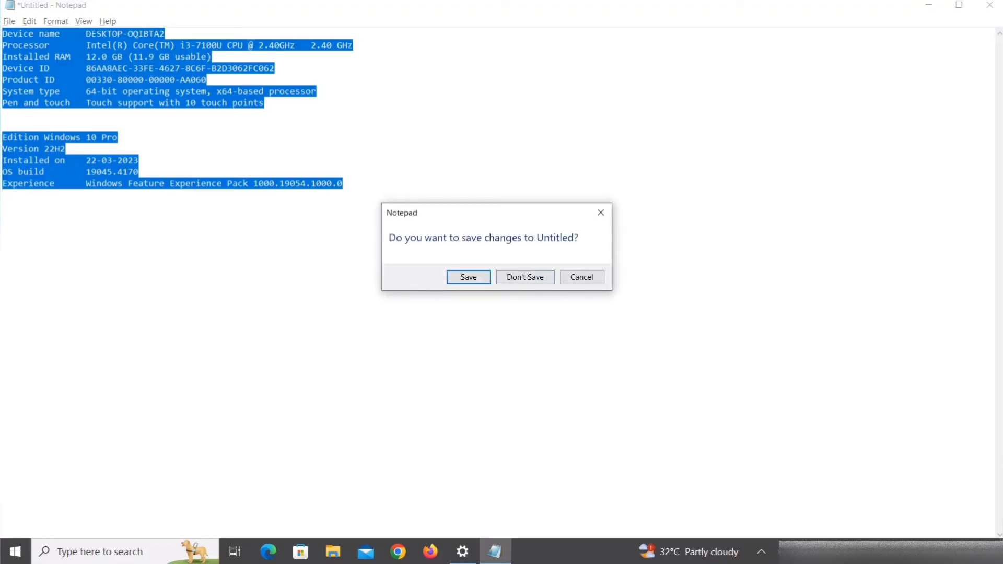
left_click(525, 276)
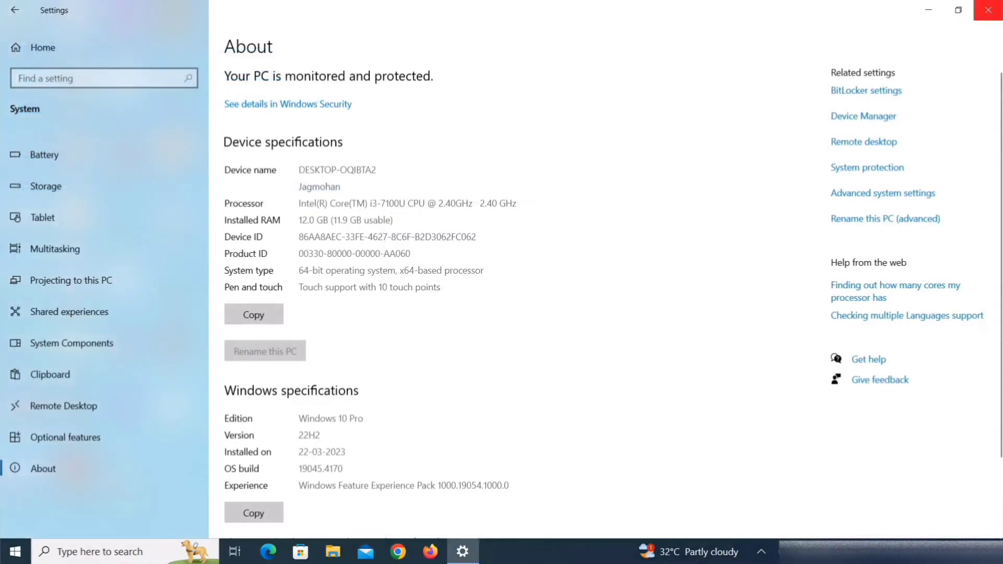
left_click(988, 9)
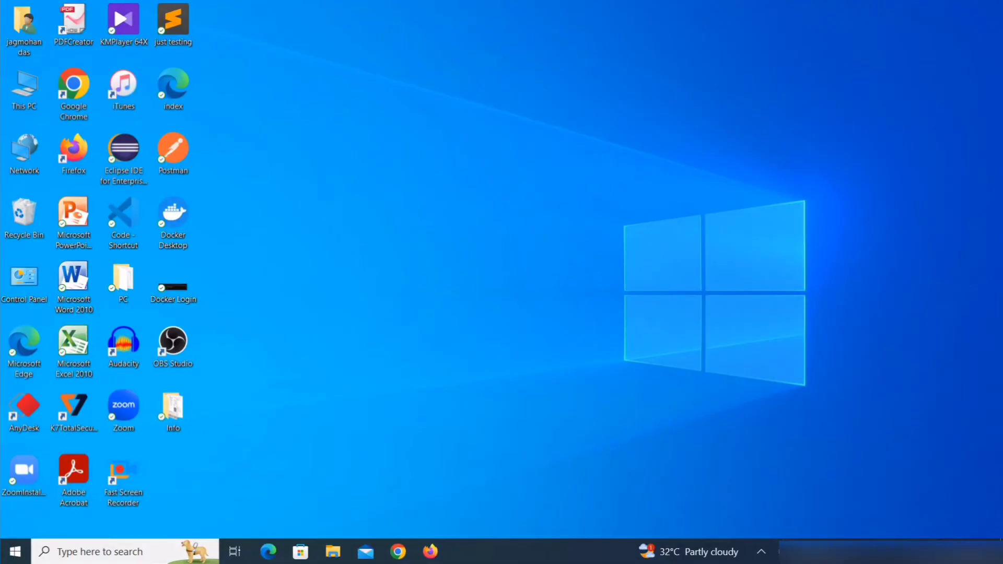
- Find Settings through Windows search, view its System About page, and close the window
key("super")
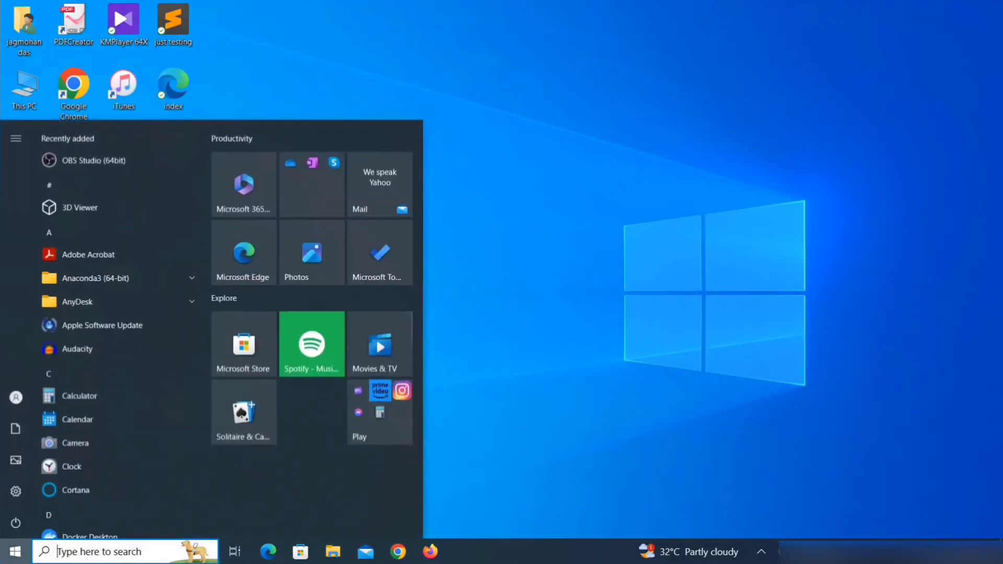
type("sett")
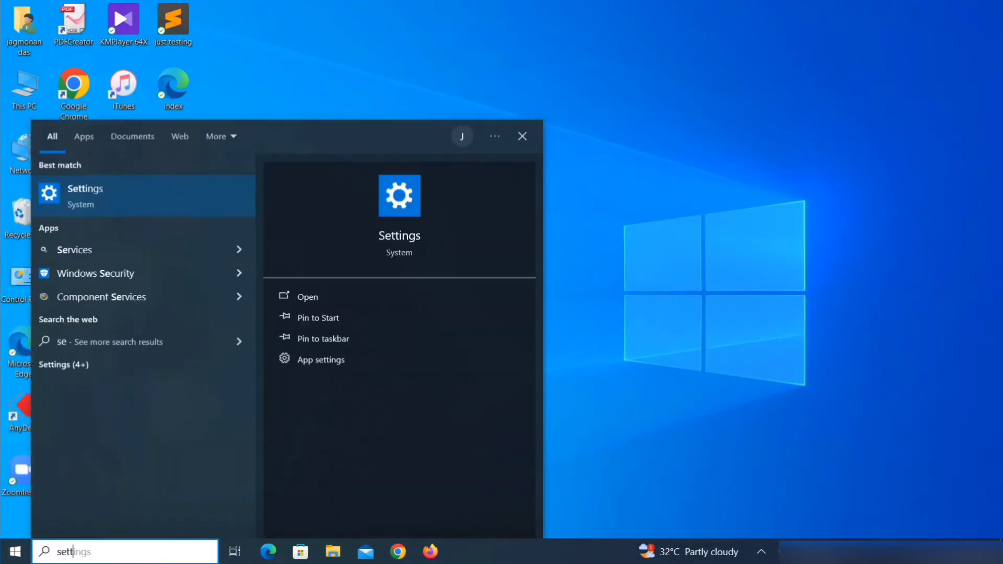
type("ings")
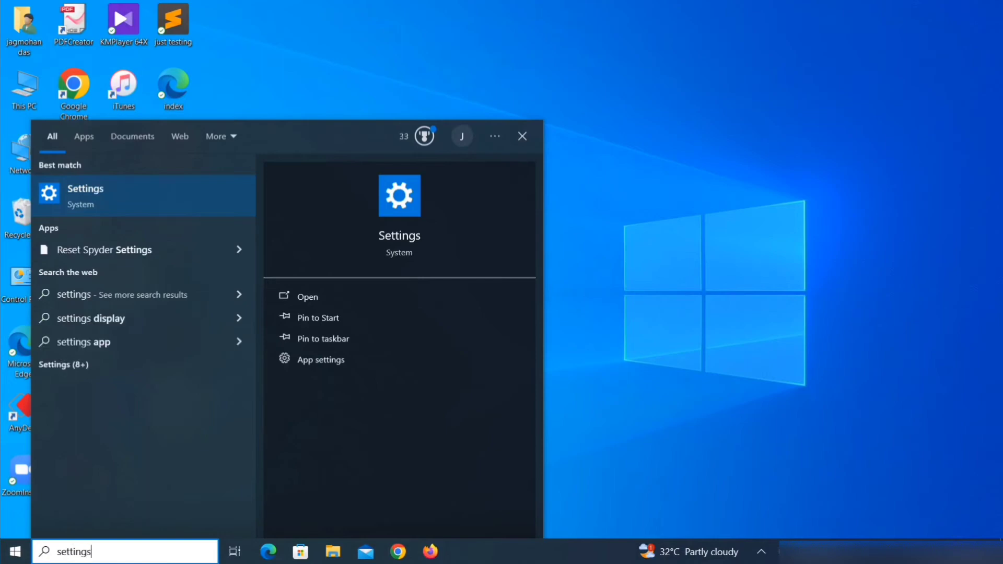
key("Return")
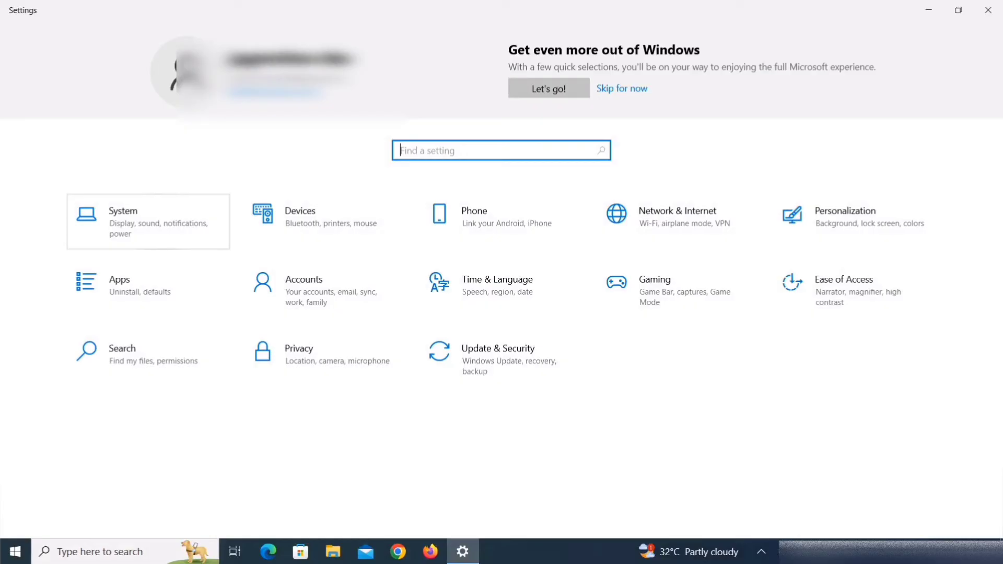
left_click(148, 221)
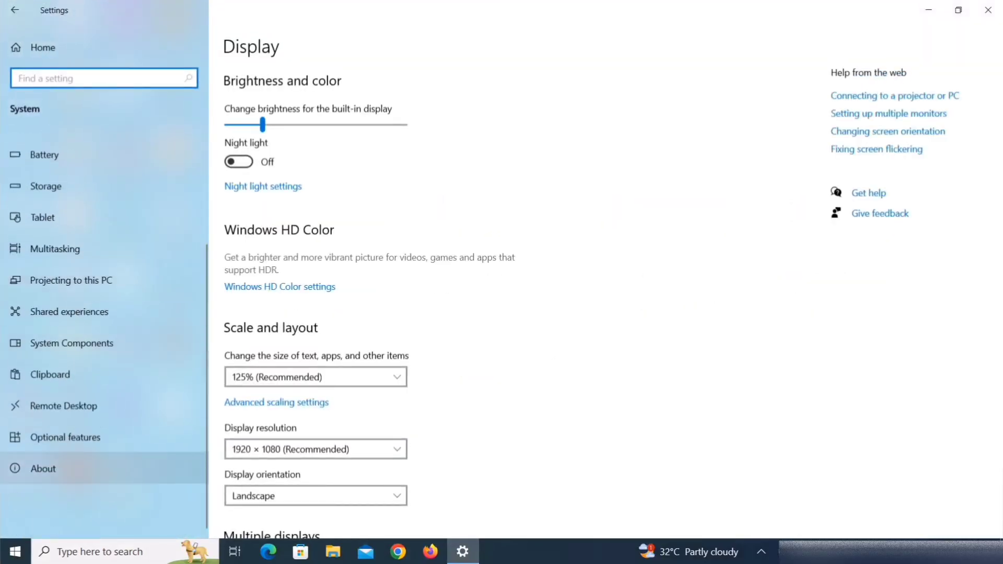
left_click(42, 468)
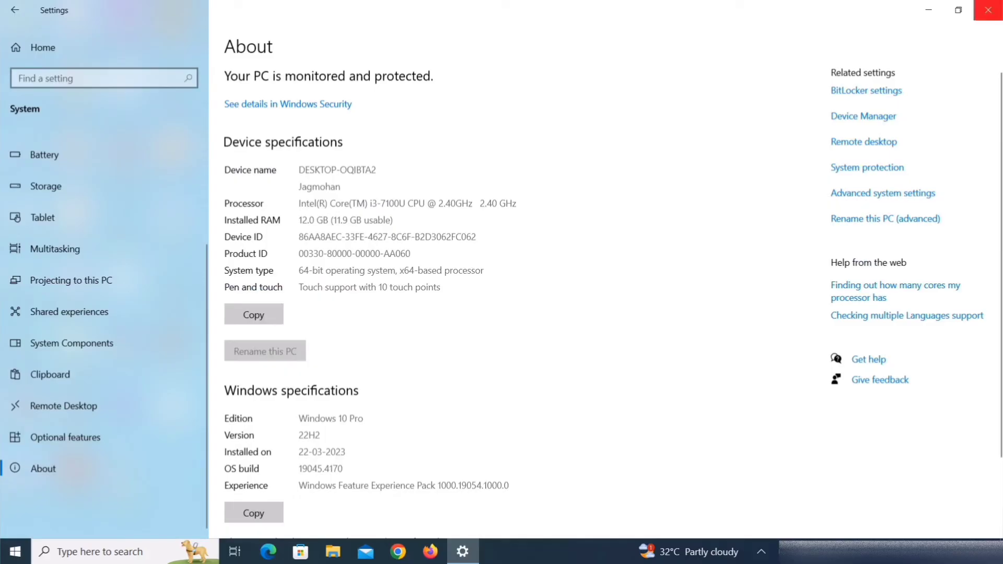
left_click(988, 10)
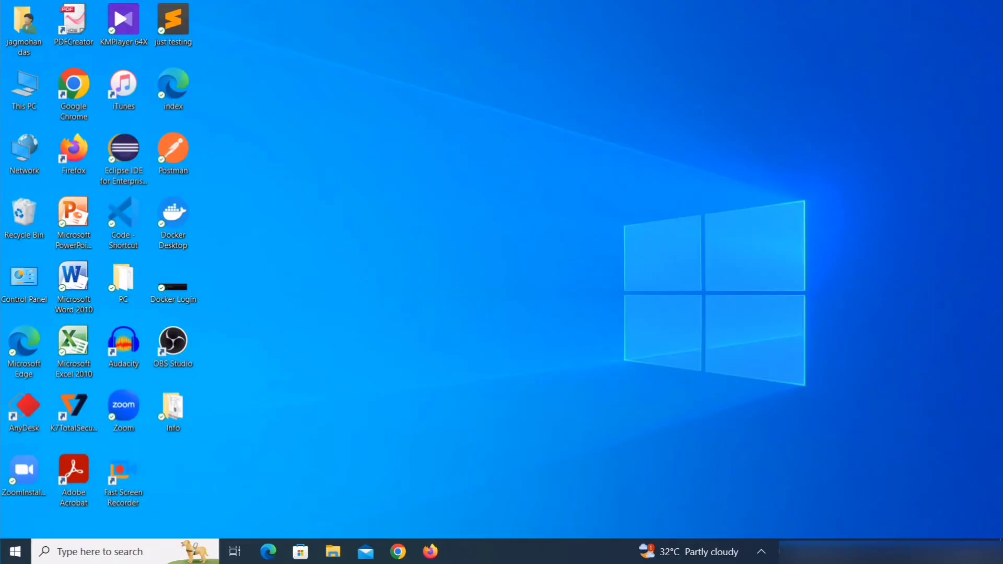
- Search Windows for "control" and open Control Panel
key("super")
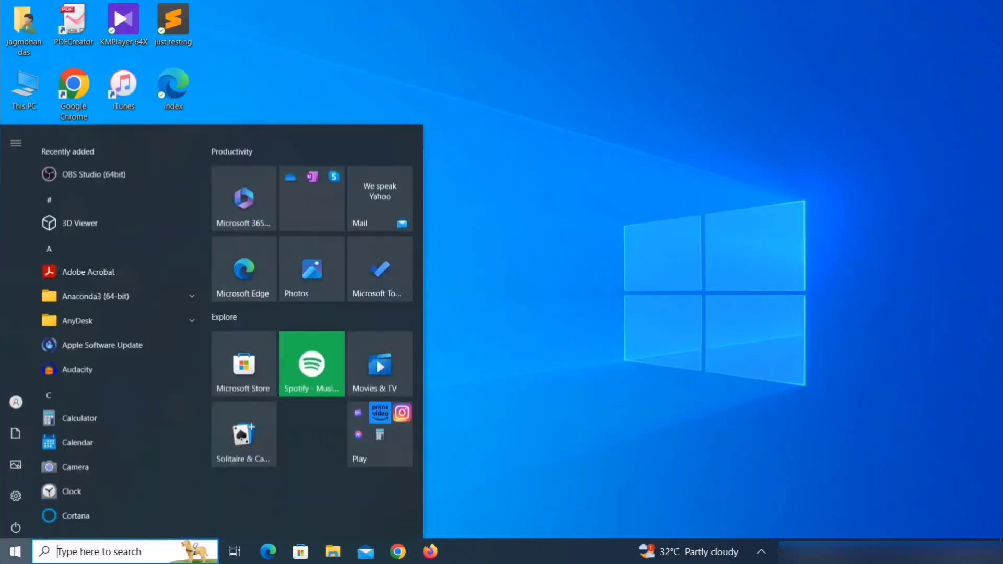
type("c")
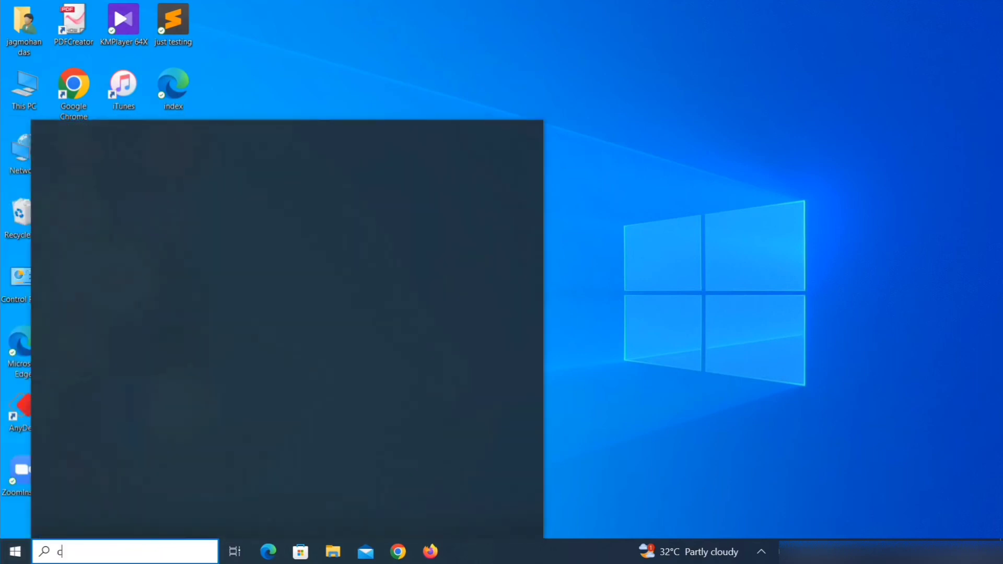
type("ontrol")
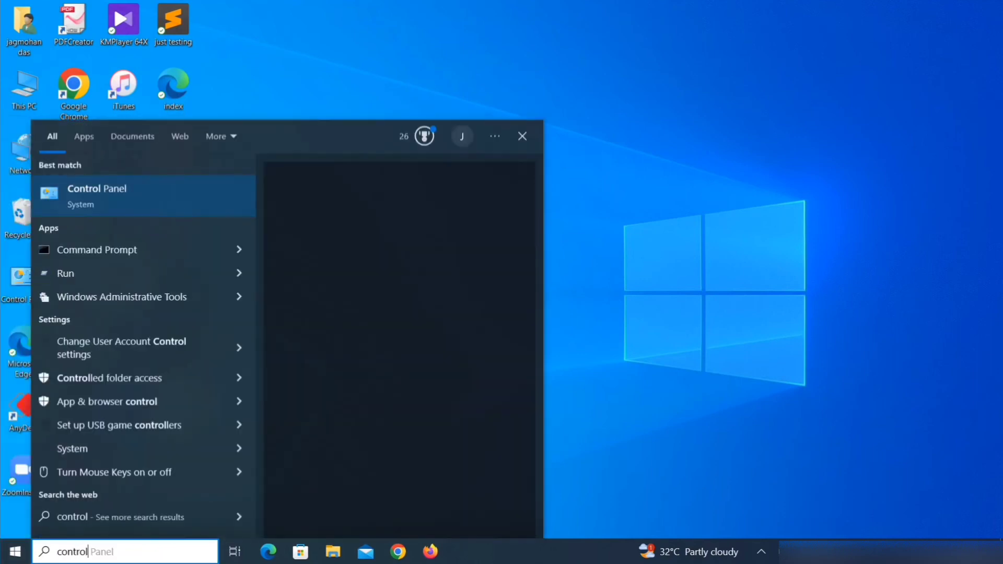
key("Return")
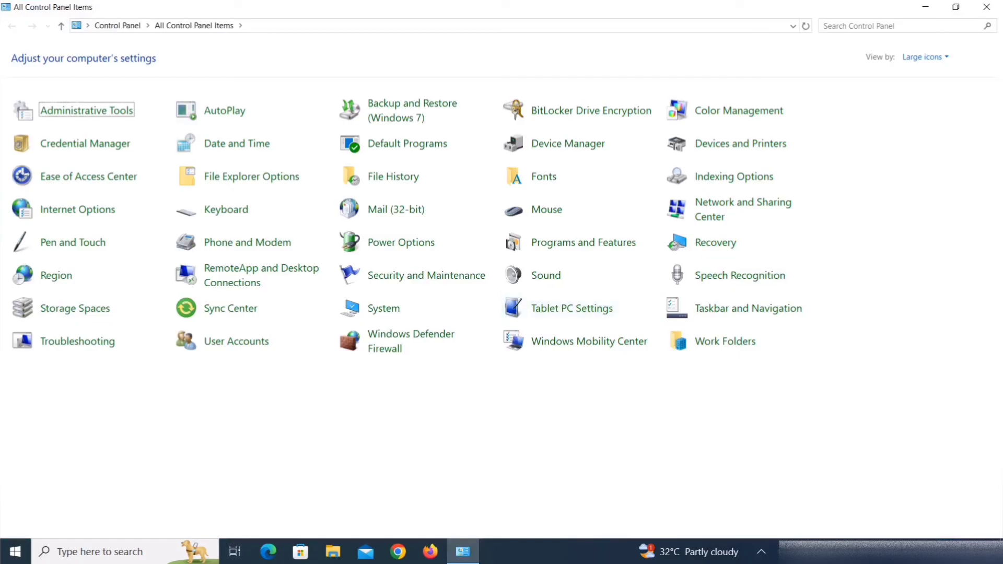
- Try the small icons view in Control Panel and return it to large icons
left_click(924, 57)
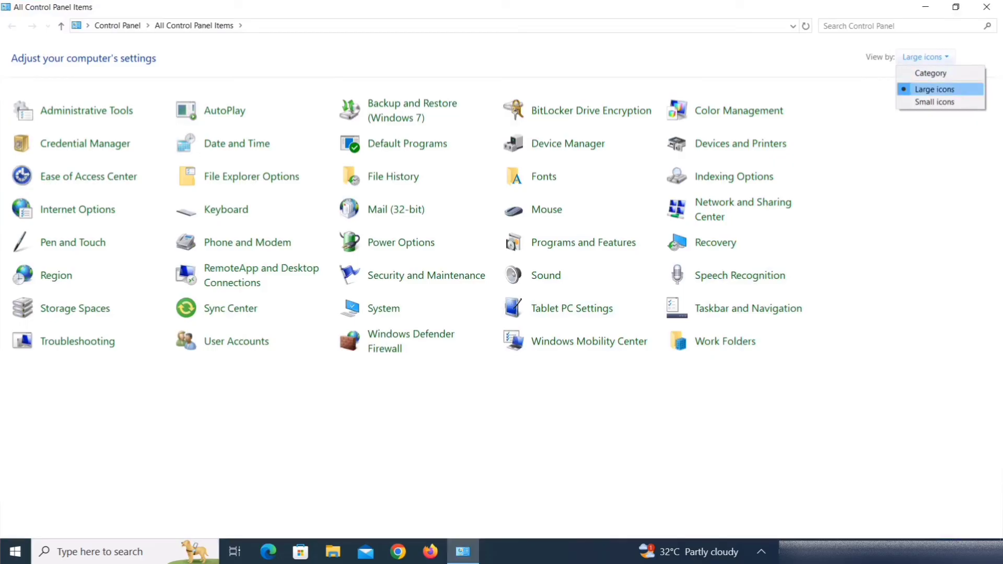
key("Down")
key("Return")
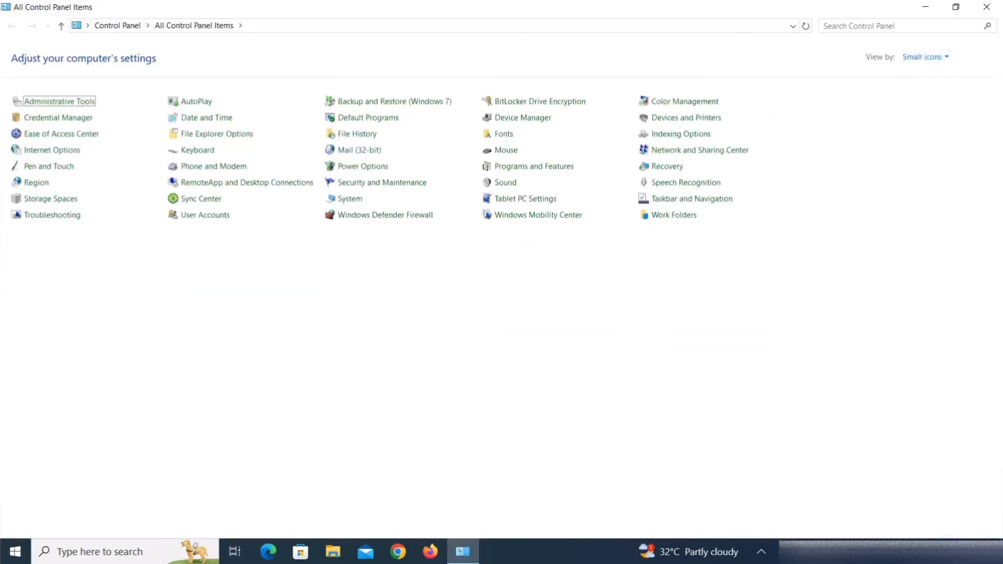
left_click(923, 56)
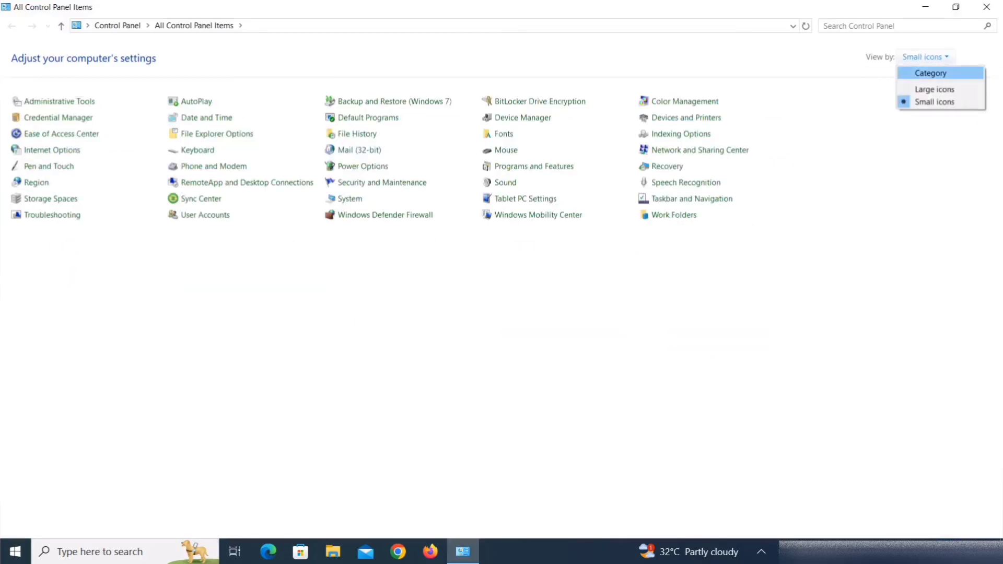
key("Return")
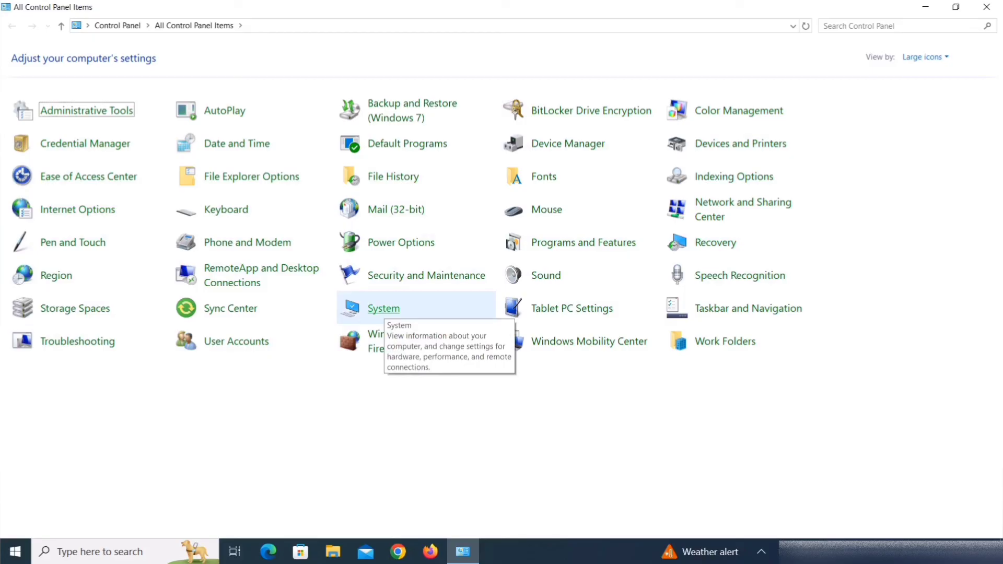
- Open the System item in Control Panel
left_click(383, 308)
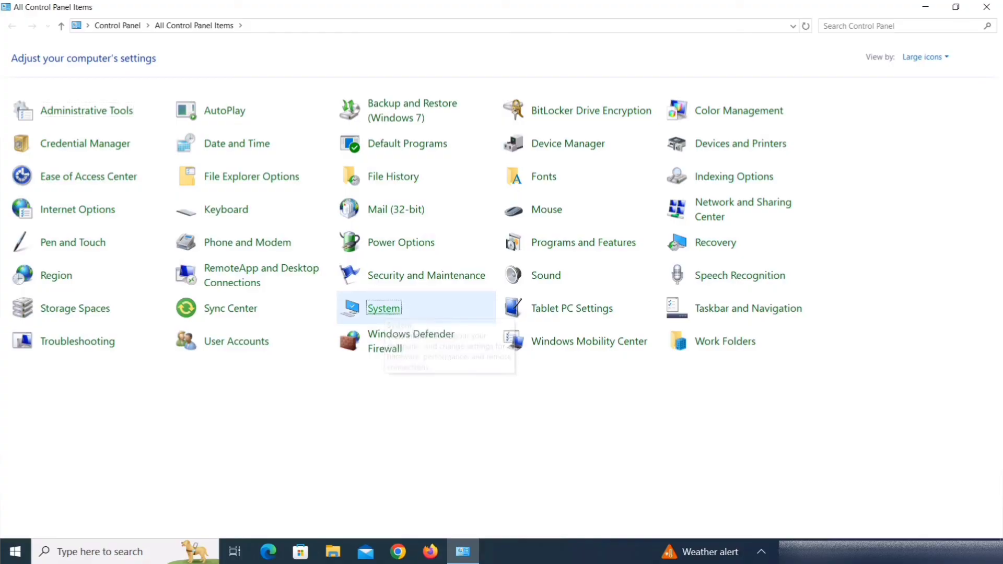